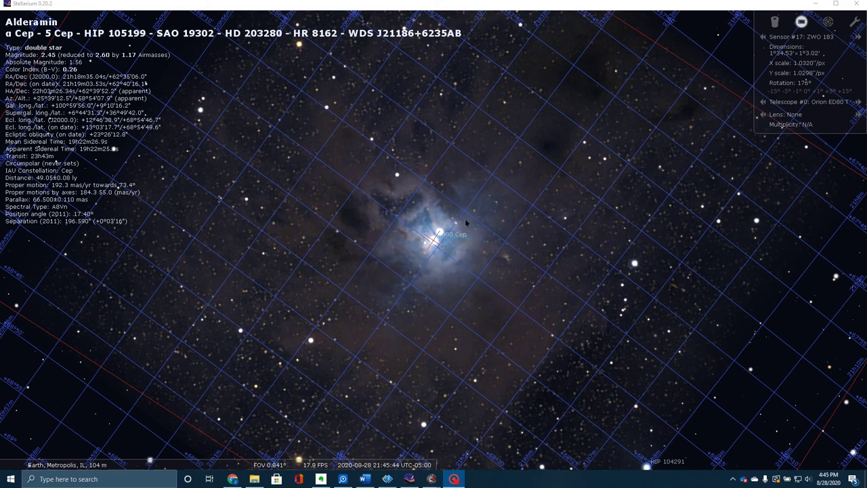
# Step: Zoom out from the Iris Nebula in Stellarium to view the whole camera sensor frame around it
pyautogui.scroll(-5, 465, 223)
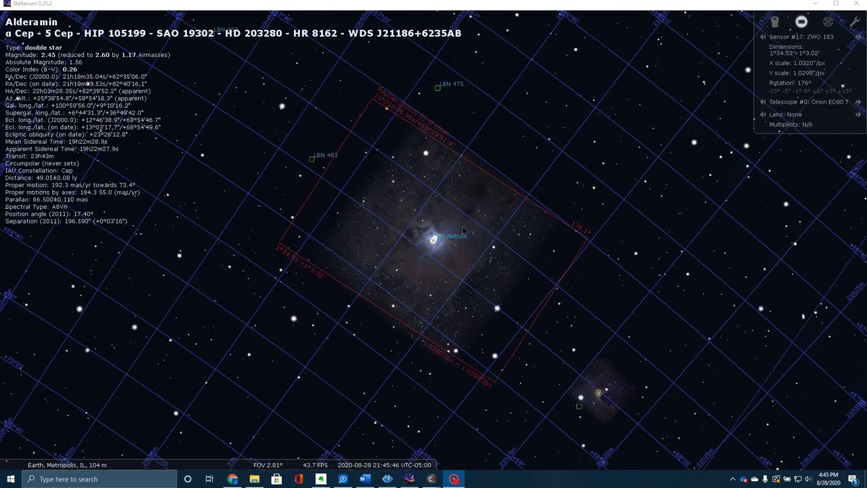
pyautogui.scroll(-5, 462, 230)
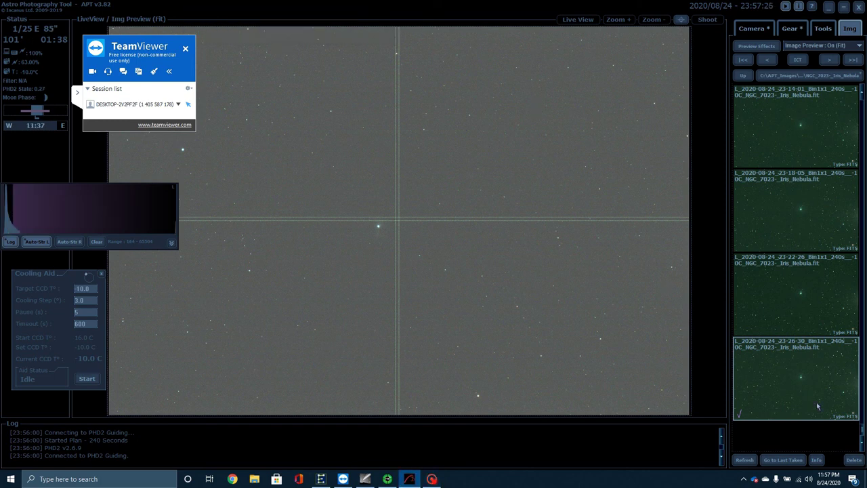
# Step: Preview the L_2020-08-24_23-26-30 Iris Nebula frame in Astro Photography Tool and cycle the crosshair overlay until no overlay is drawn
pyautogui.click(818, 406)
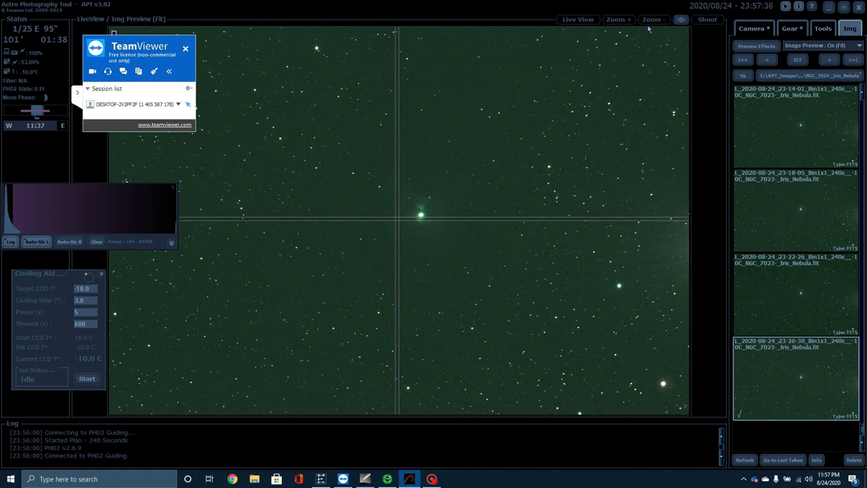
pyautogui.click(681, 20)
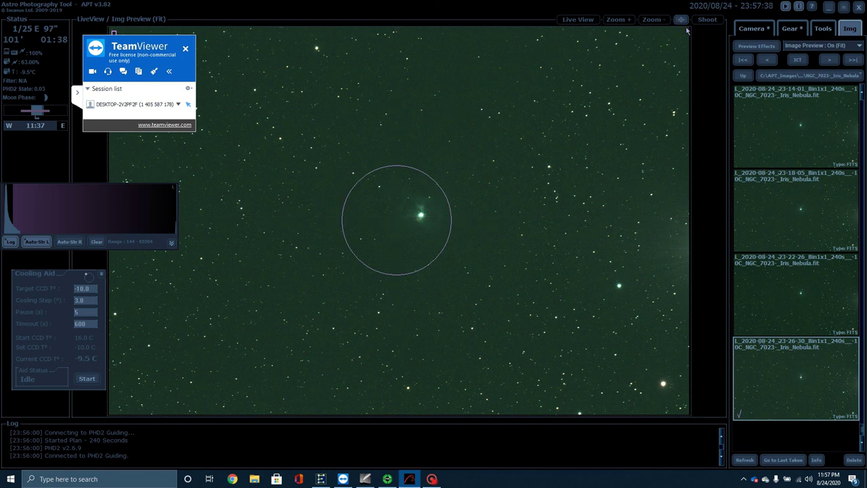
pyautogui.click(681, 20)
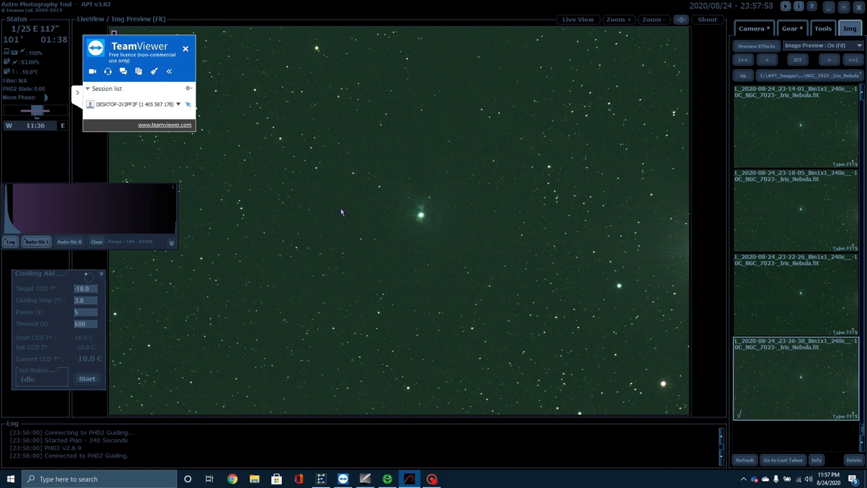
# Step: Check the guiding graph and star profile in PHD2, and return to Astro Photography Tool
pyautogui.click(387, 479)
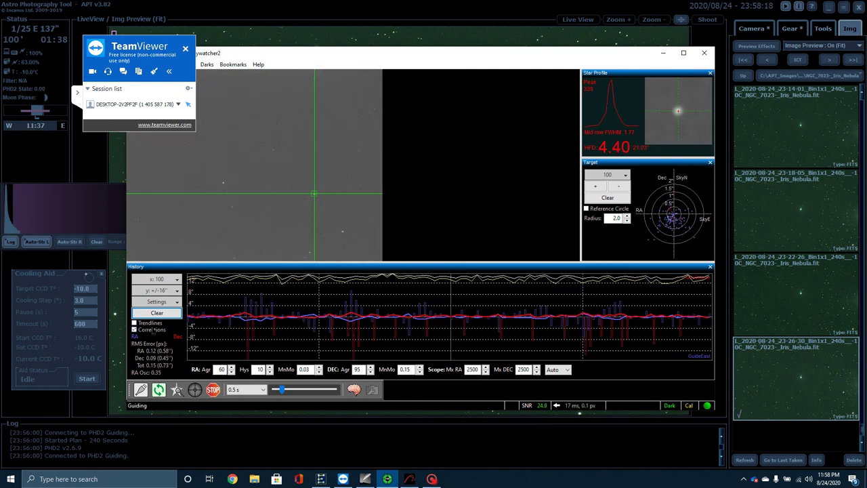
pyautogui.click(117, 295)
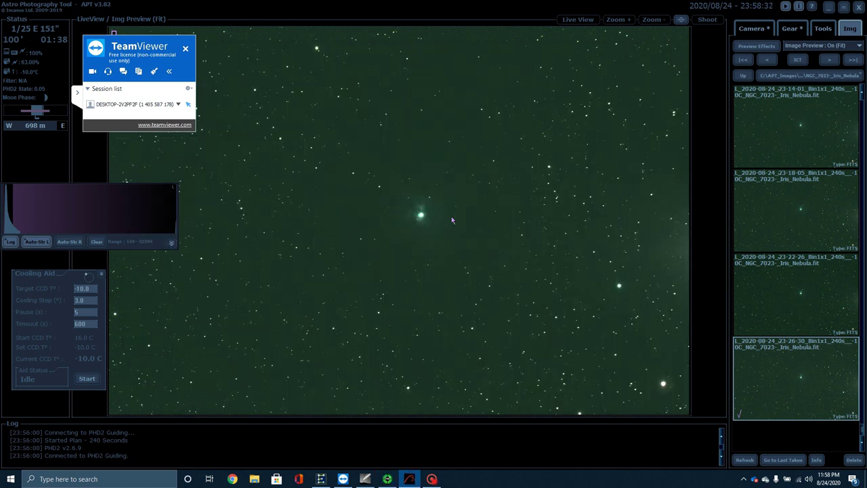
# Step: Inspect the stars in the captured frame with the Magnifier at x3 and close the magnifier
pyautogui.click(823, 29)
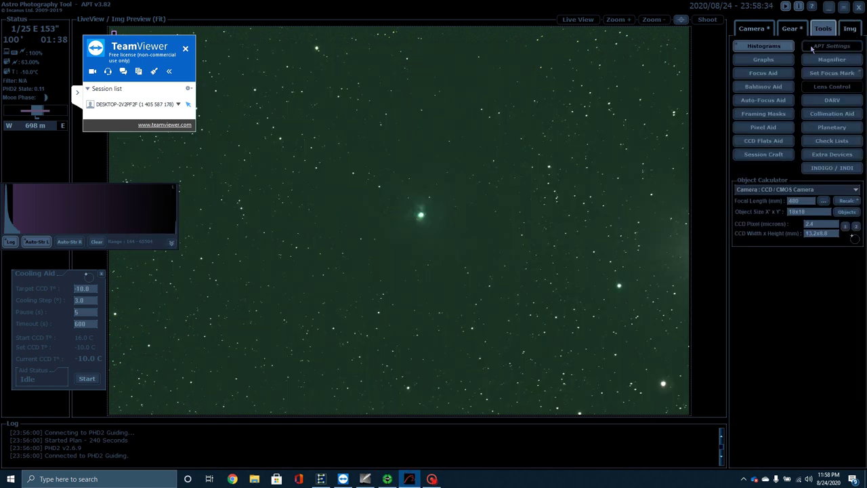
pyautogui.click(814, 60)
pyautogui.moveTo(225, 42); pyautogui.dragTo(646, 295)
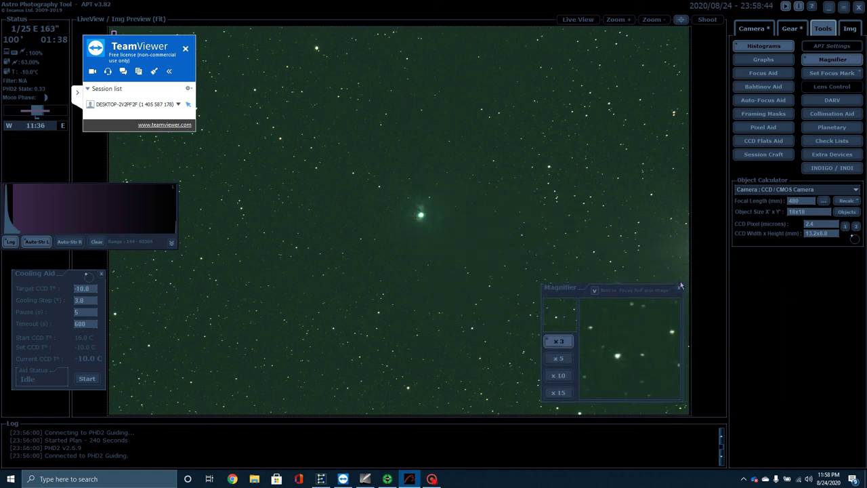
pyautogui.click(677, 290)
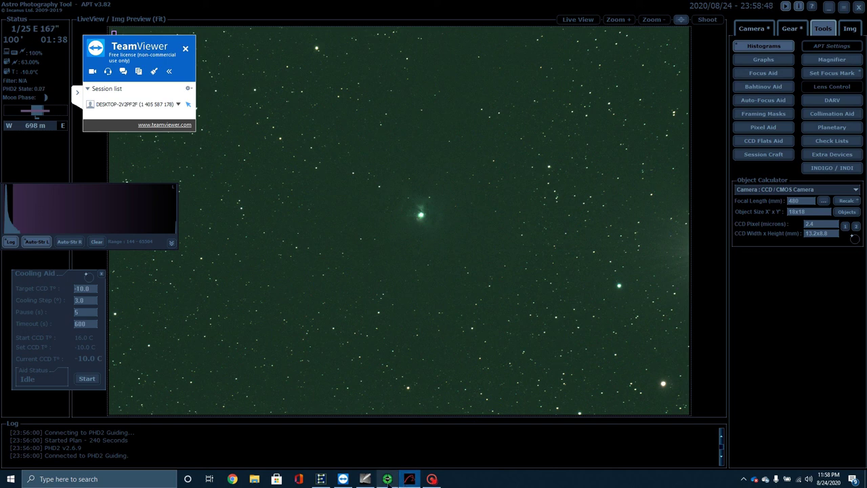
# Step: Review the PHD2 guiding history once more and bring back the captured frame in Astro Photography Tool
pyautogui.click(409, 479)
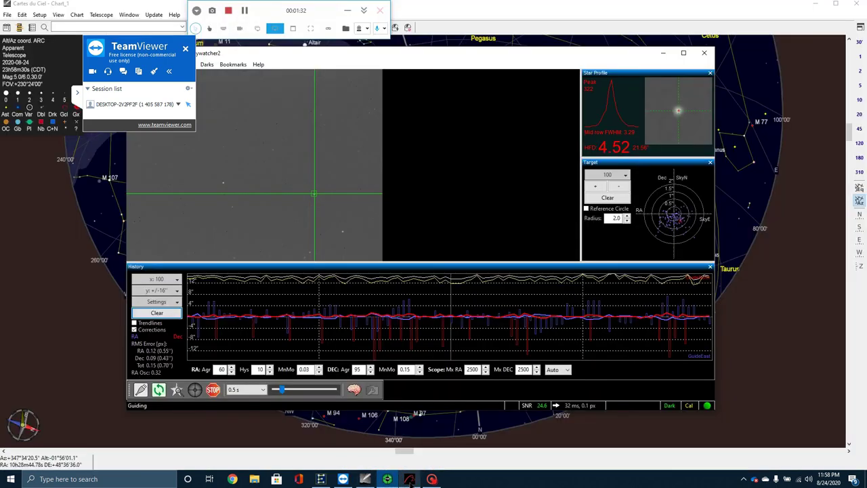
pyautogui.moveTo(409, 479)
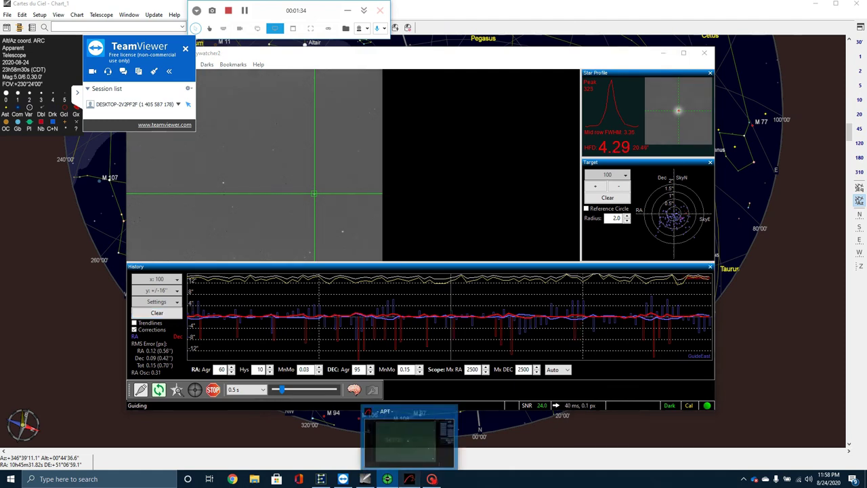
pyautogui.click(410, 444)
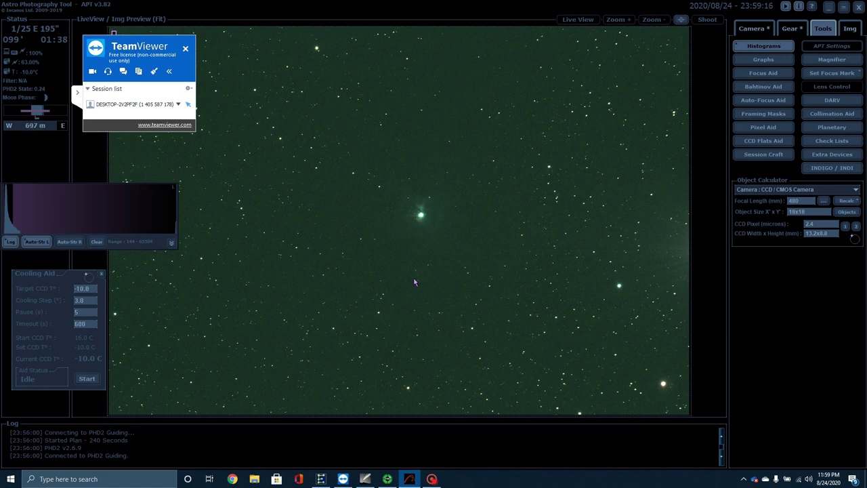
pyautogui.click(431, 478)
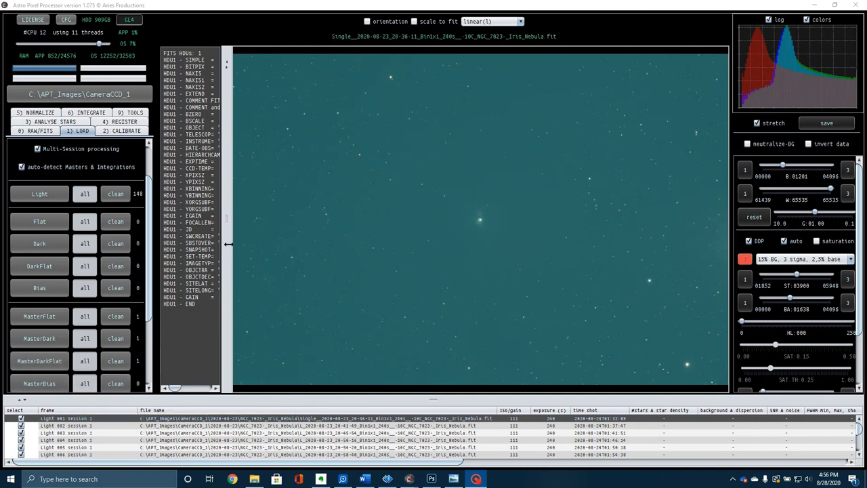
# Step: In Astro Pixel Processor, narrow the FITS header list to enlarge the image preview and set the integration weights to quality
pyautogui.moveTo(227, 245); pyautogui.dragTo(183, 242)
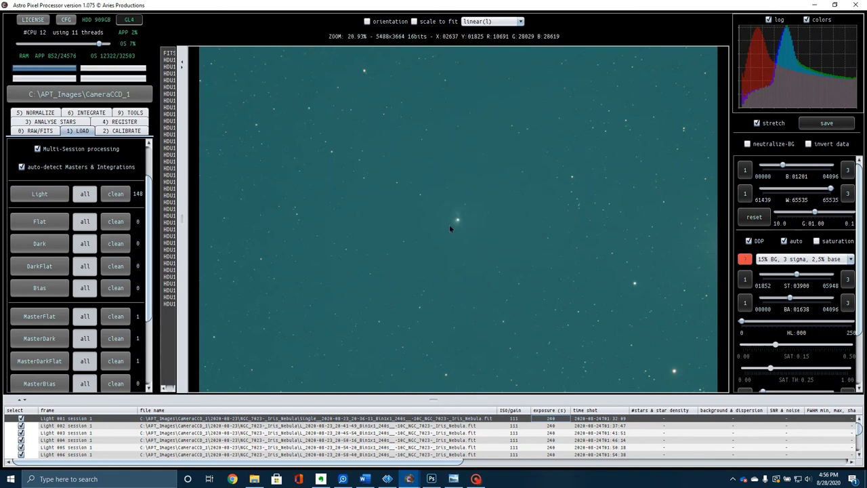
pyautogui.click(99, 112)
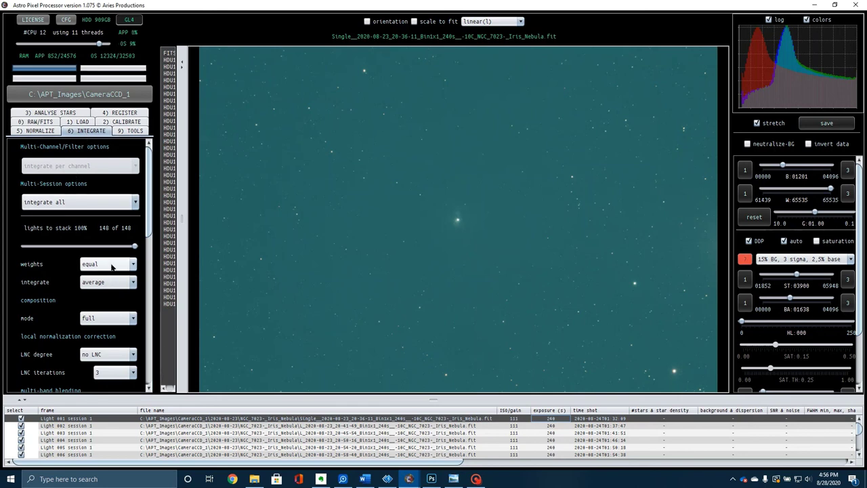
pyautogui.moveTo(89, 283)
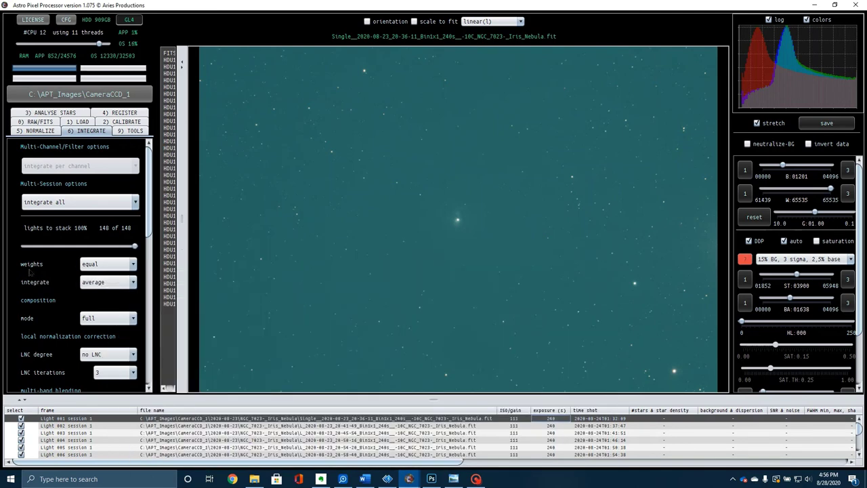
pyautogui.click(101, 264)
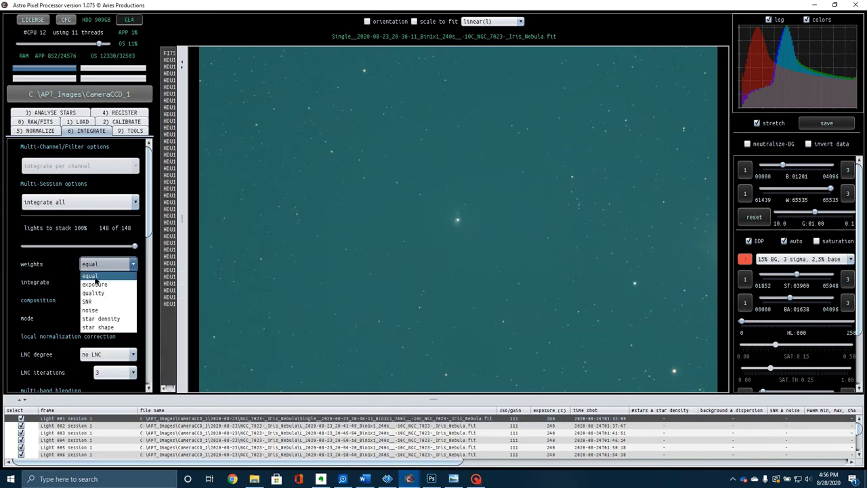
pyautogui.click(98, 292)
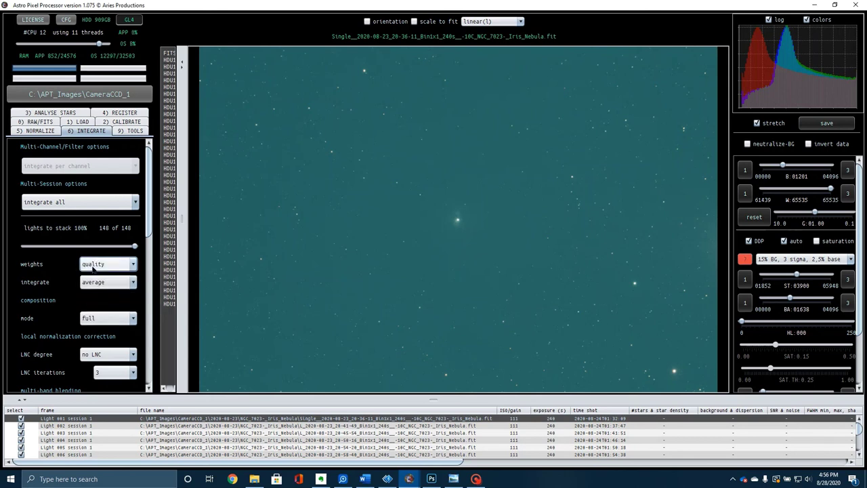
pyautogui.click(93, 265)
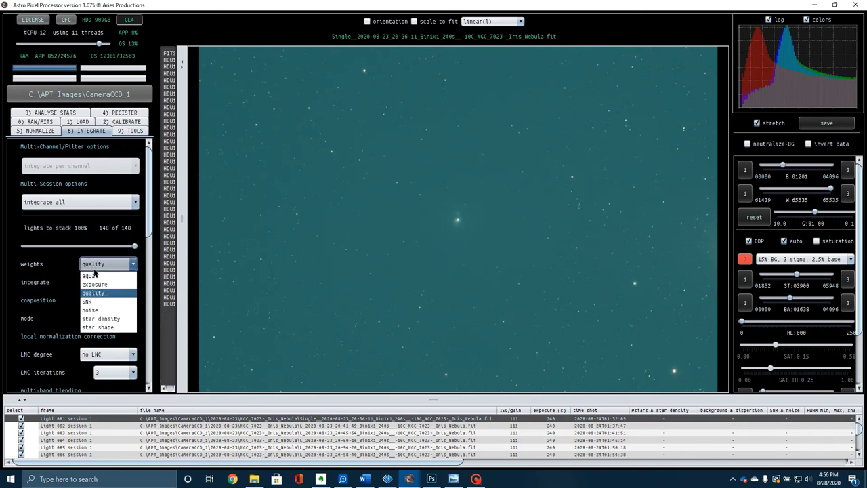
pyautogui.click(93, 291)
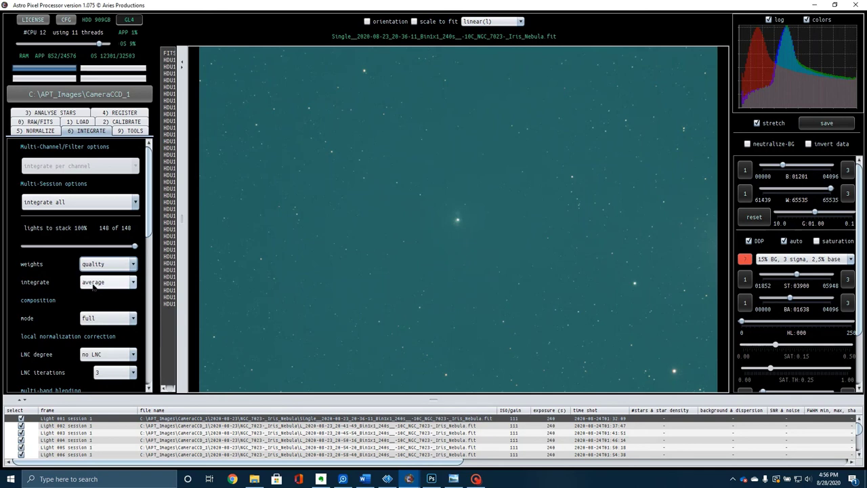
# Step: Set the local normalization correction to 1st degree LNC for the integration
pyautogui.scroll(-4, 96, 284)
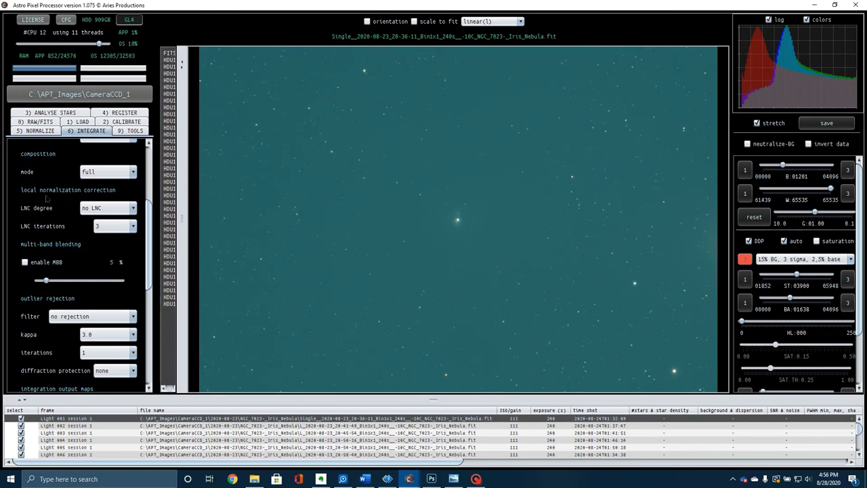
pyautogui.click(100, 208)
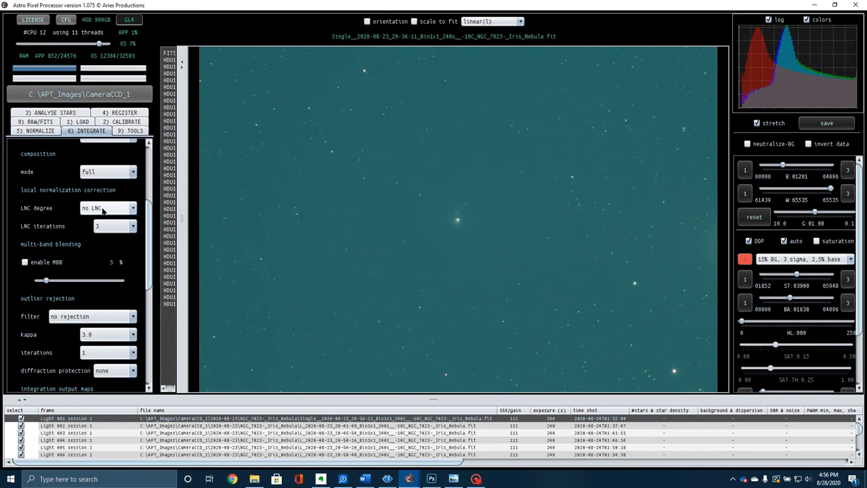
pyautogui.click(95, 229)
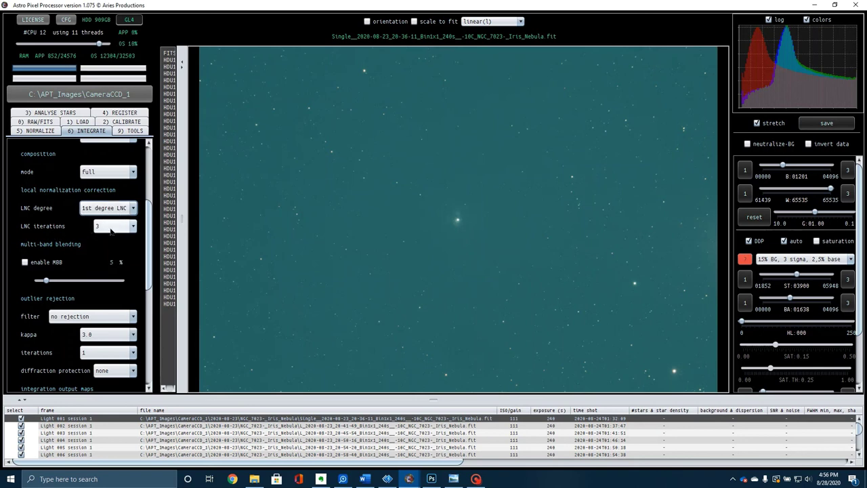
# Step: Set the outlier rejection filter to LN MAD sigma clip and review the remaining integration options
pyautogui.scroll(-6, 78, 255)
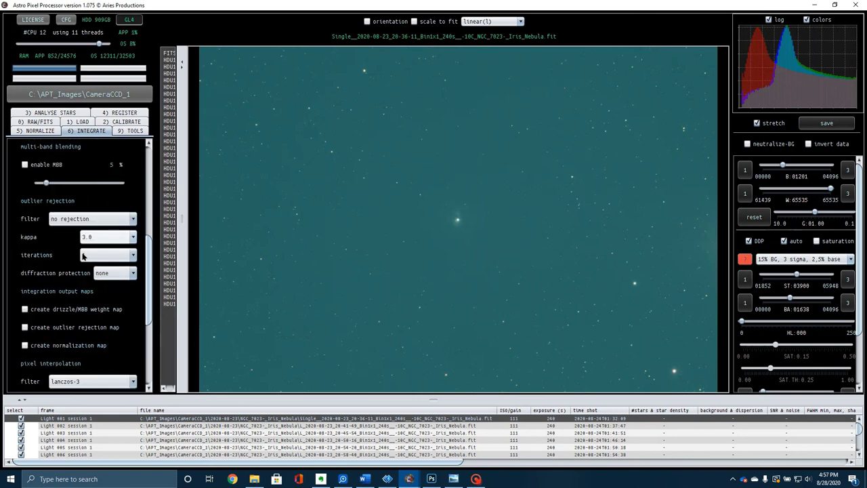
pyautogui.click(78, 218)
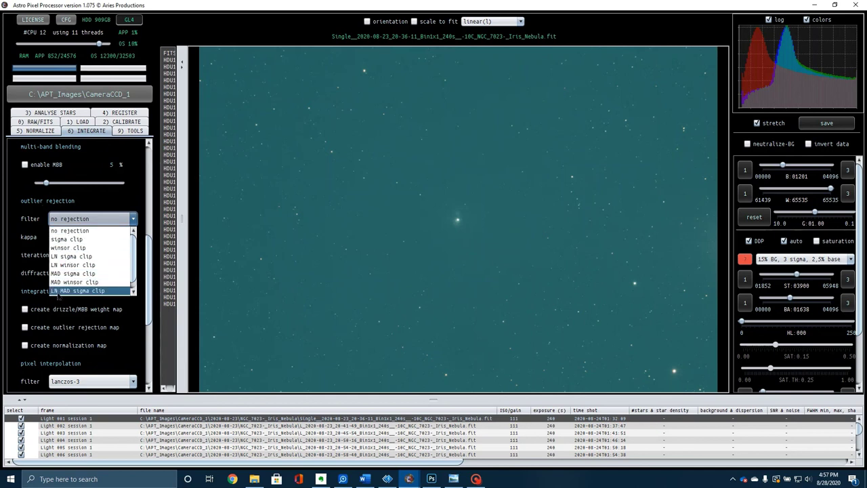
pyautogui.click(76, 291)
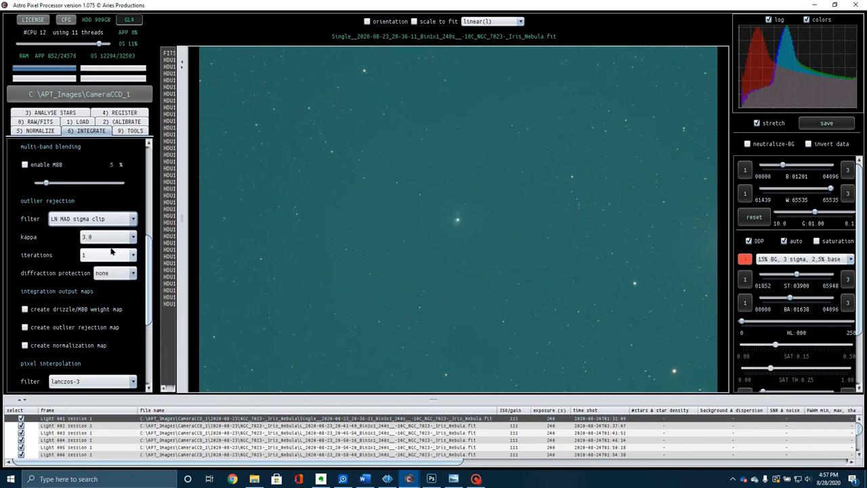
pyautogui.scroll(-2, 97, 268)
pyautogui.scroll(-5, 96, 269)
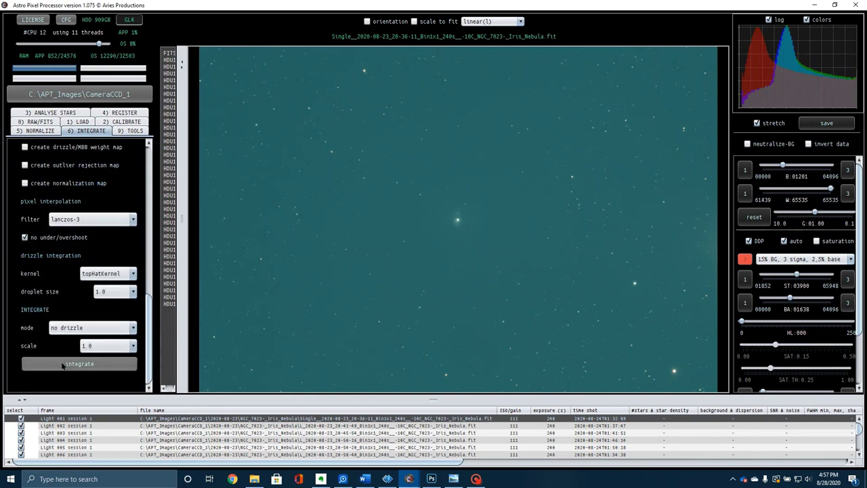
# Step: Switch to Photoshop with the window maximized and show the whole ngc_7023_08242020-APP.tiff image
pyautogui.click(816, 6)
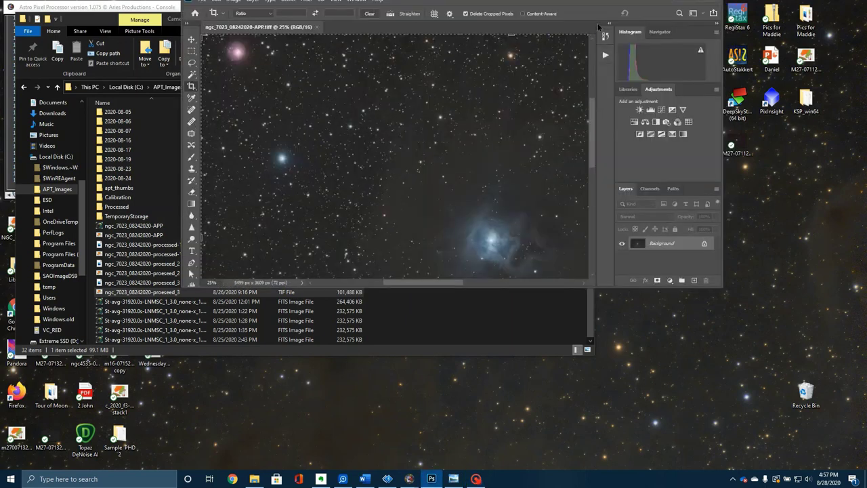
pyautogui.click(639, 61)
pyautogui.hotkey('ctrl', '0')
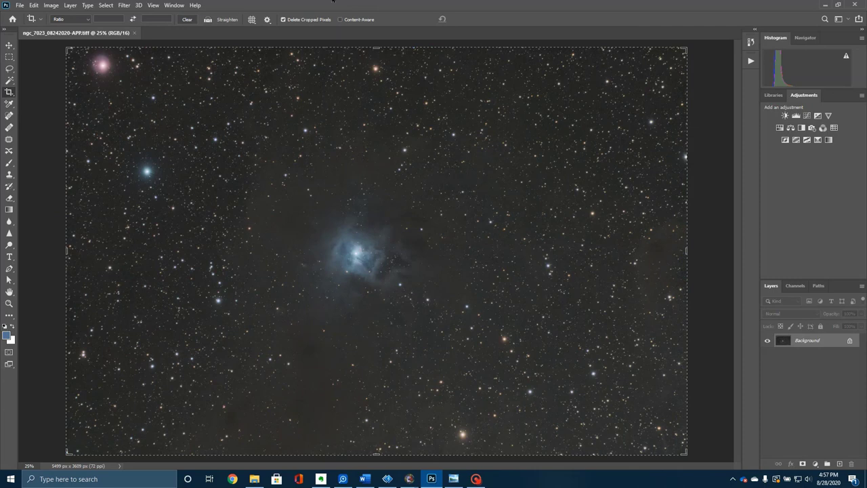
# Step: View the ngc_7023_08242020-proeseed_3 image maximized in Windows Photo Viewer, and switch to Word
pyautogui.hotkey('alt', 'Tab')
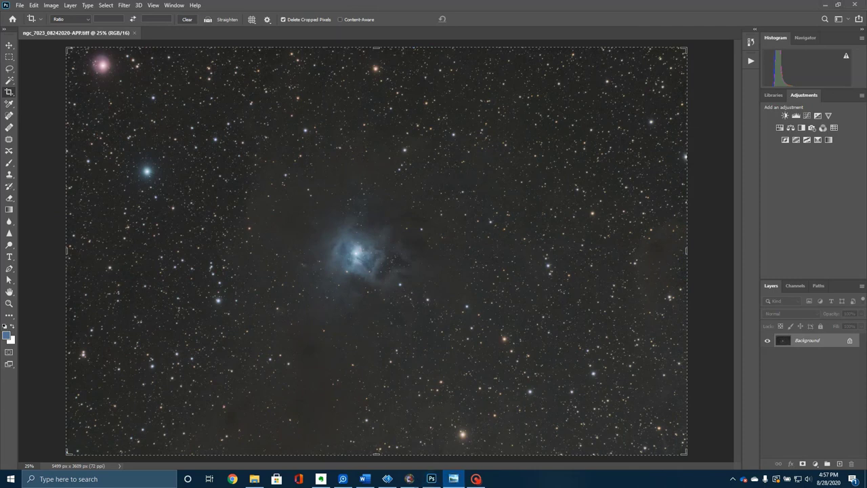
pyautogui.moveTo(532, 13); pyautogui.dragTo(449, 85)
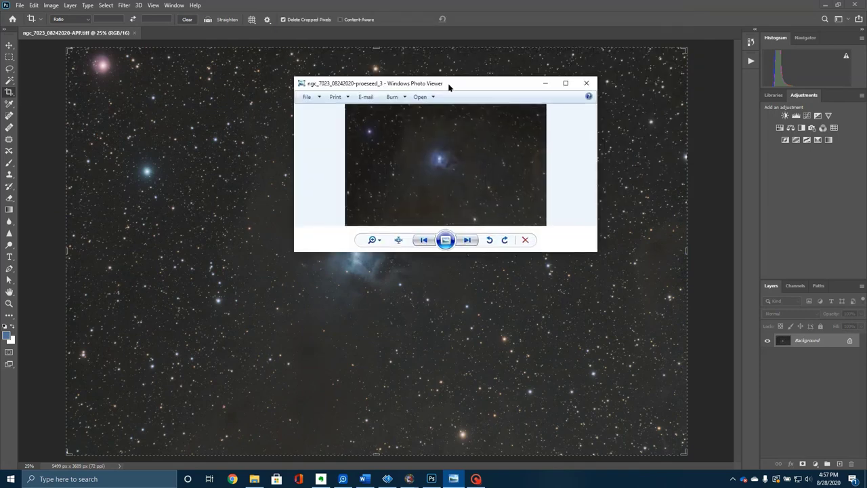
pyautogui.click(566, 84)
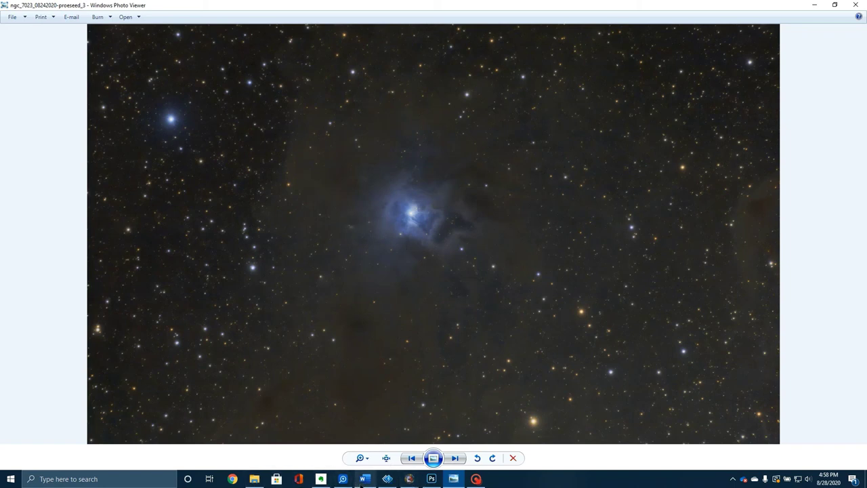
pyautogui.click(363, 479)
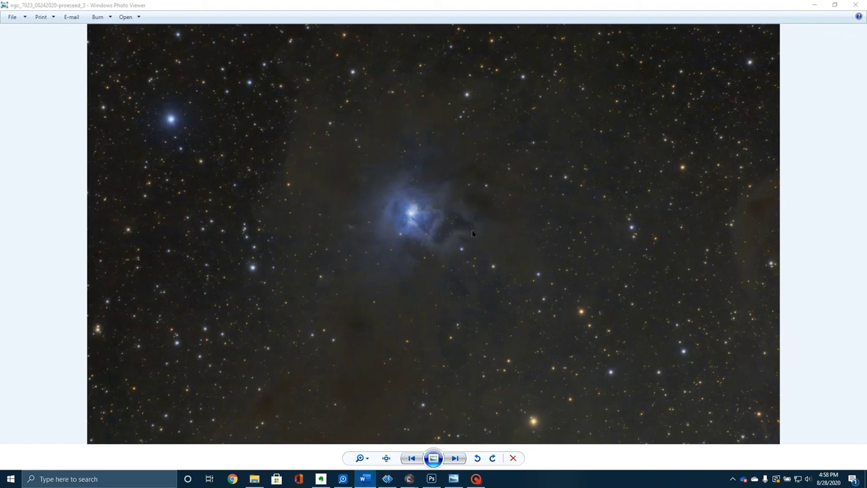